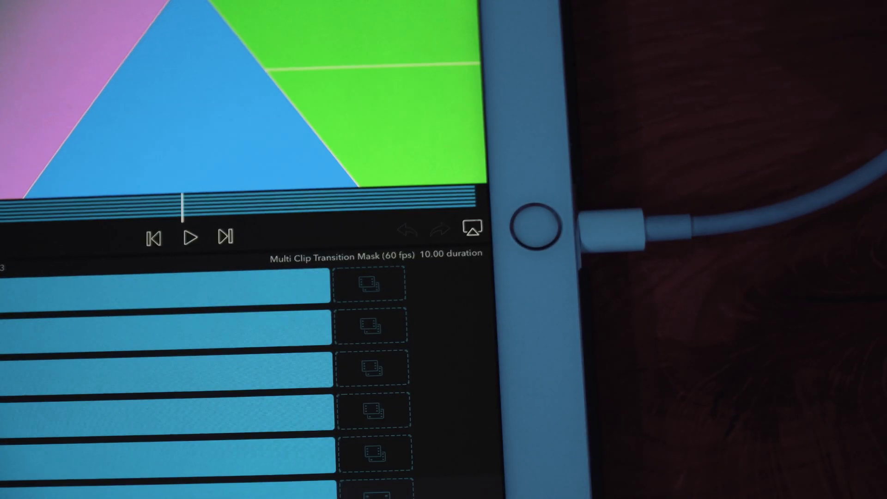
# Step: Send the Multi Clip Transition Mask preview full-screen to the HDMI monitor via the external display button
pyautogui.click(472, 229)
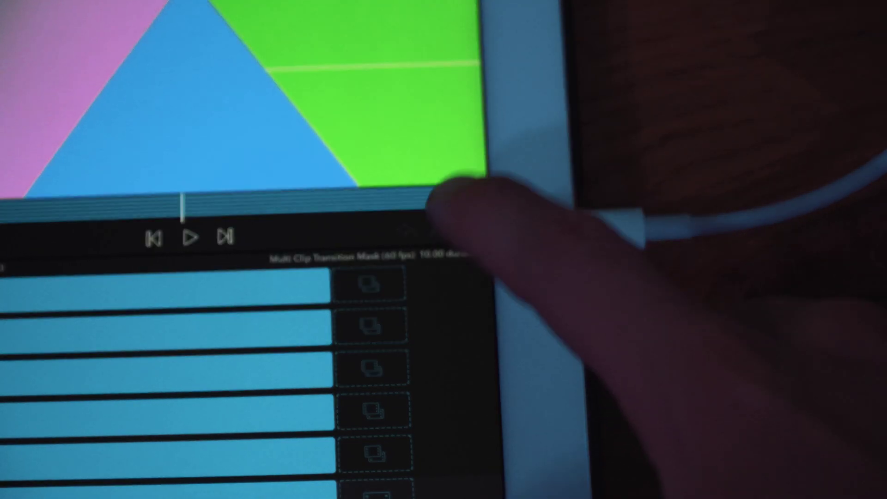